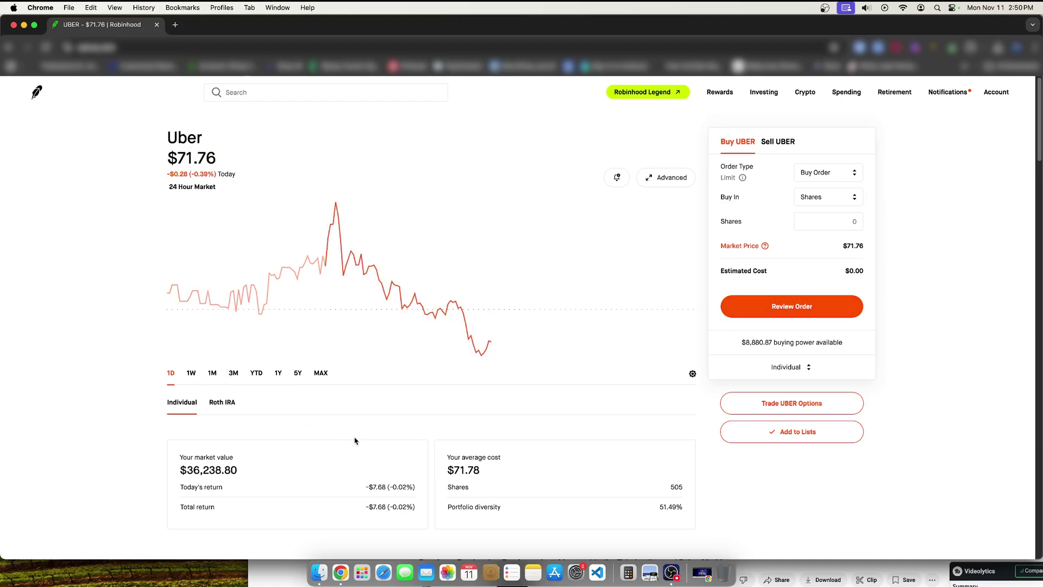
- Switch the UBER order form to Sell, showing 505 shares available
{"action": "left_click", "coordinate": [774, 141]}
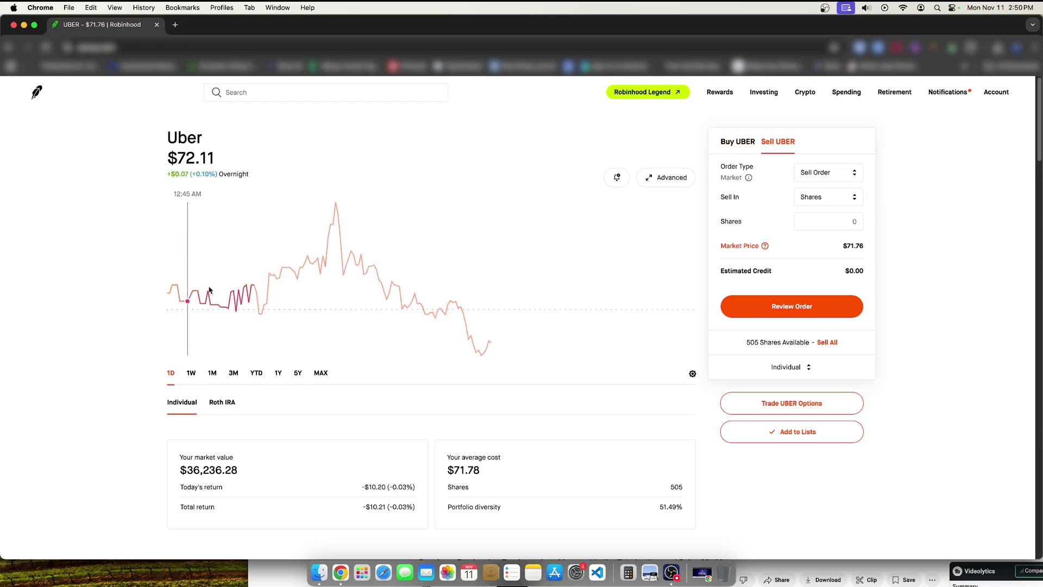
- Open the system sound output options
{"action": "left_click", "coordinate": [867, 7]}
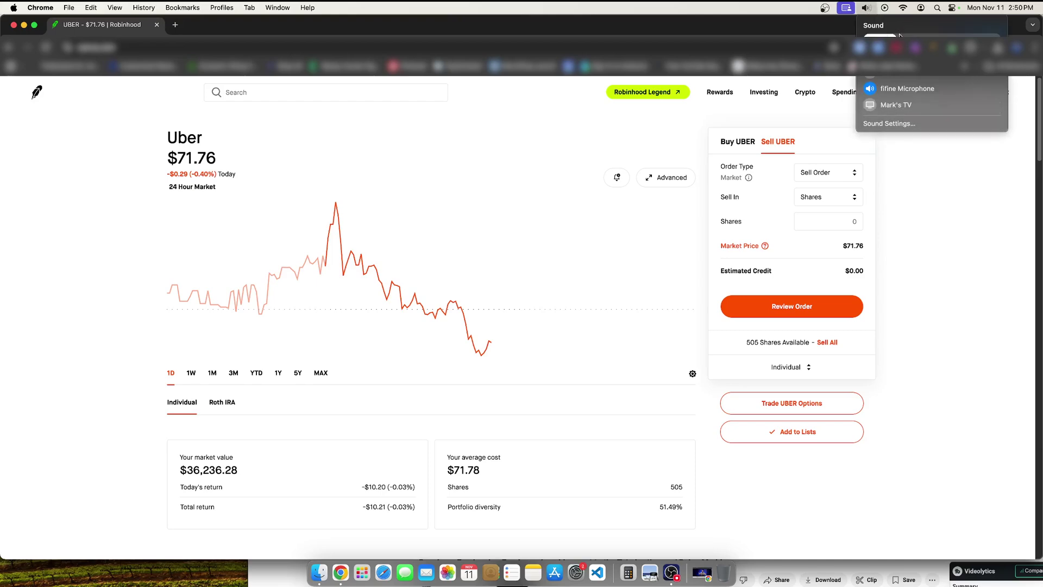
{"action": "left_click", "coordinate": [979, 367]}
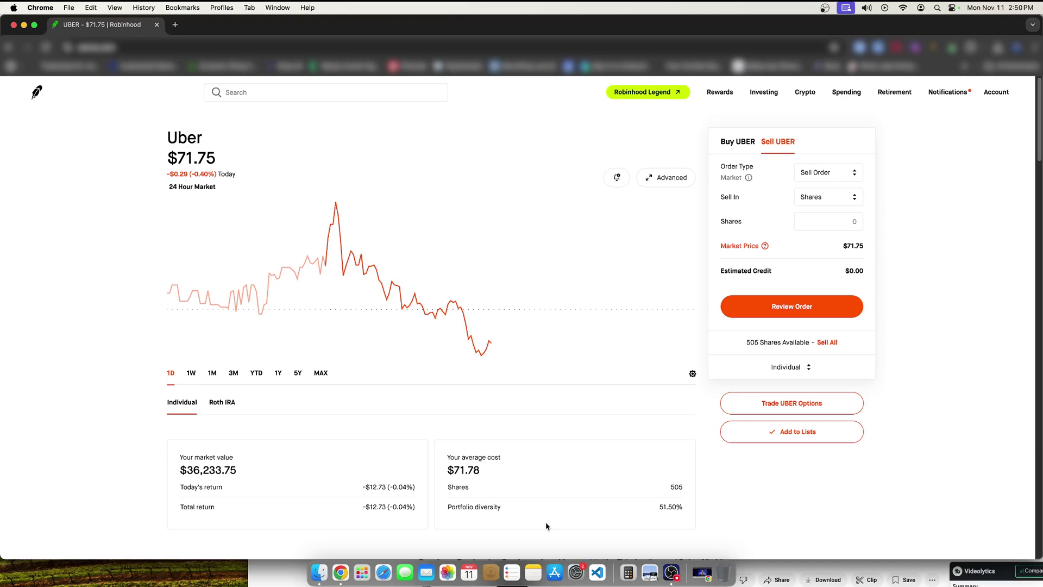
{"action": "left_click_drag", "start_coordinate": [481, 474], "coordinate": [433, 473]}
{"action": "left_click", "coordinate": [483, 474]}
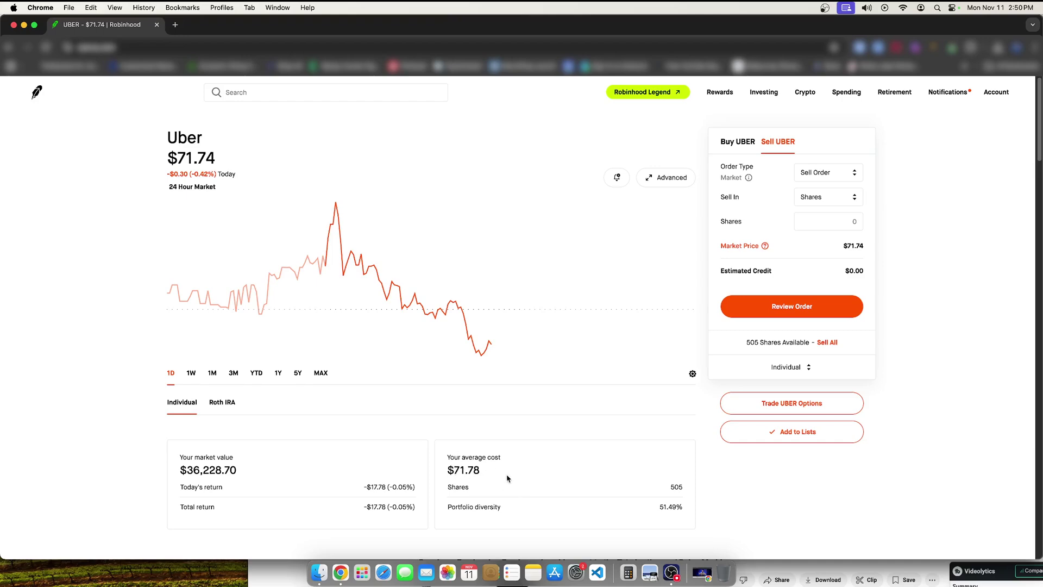
{"action": "left_click_drag", "start_coordinate": [661, 488], "coordinate": [688, 492]}
{"action": "left_click", "coordinate": [658, 483]}
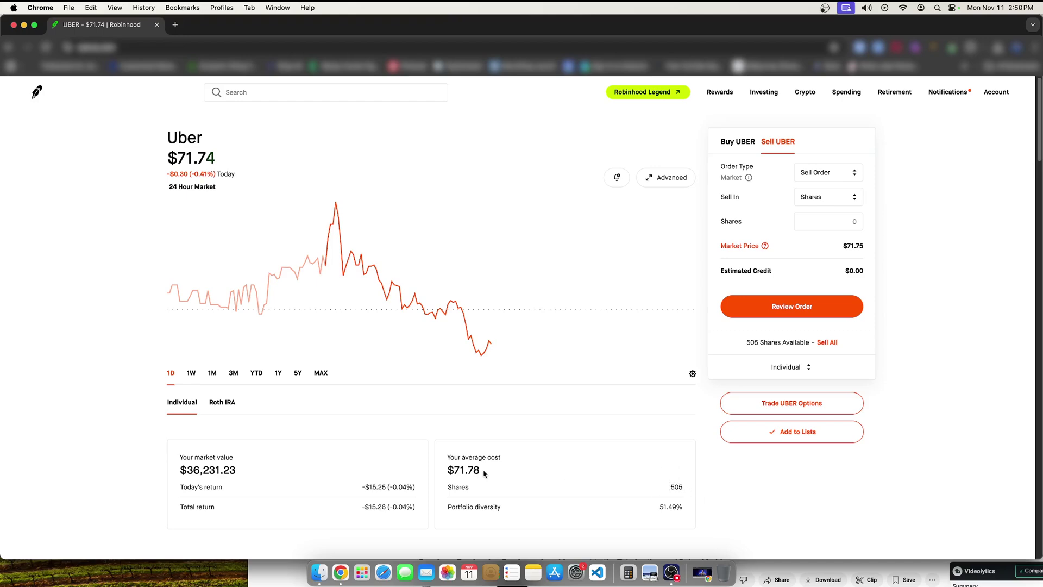
{"action": "left_click_drag", "start_coordinate": [482, 473], "coordinate": [452, 468]}
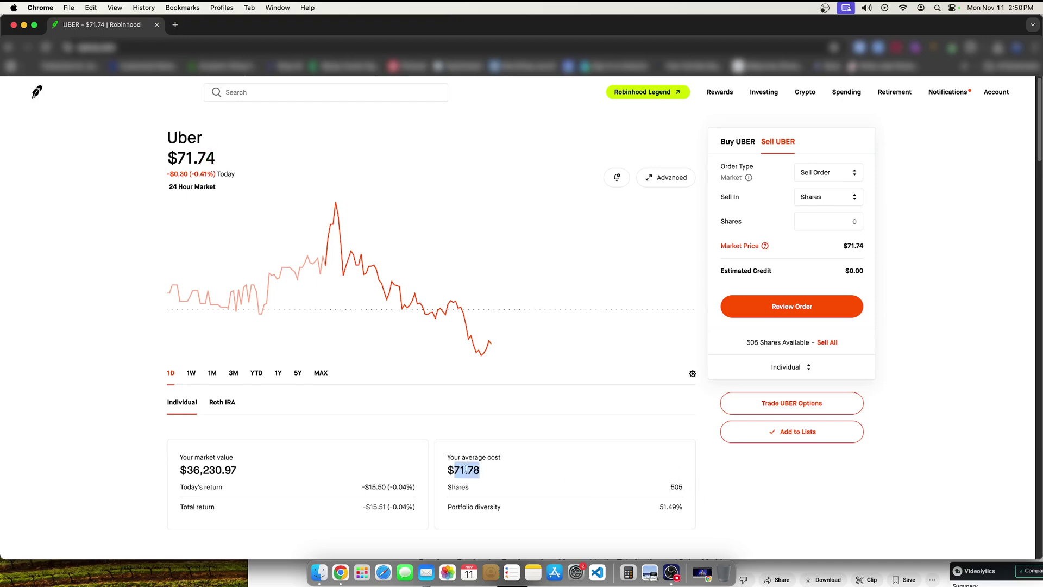
{"action": "scroll", "coordinate": [450, 391], "scroll_direction": "down", "scroll_amount": 5}
{"action": "scroll", "coordinate": [450, 390], "scroll_direction": "down", "scroll_amount": 20}
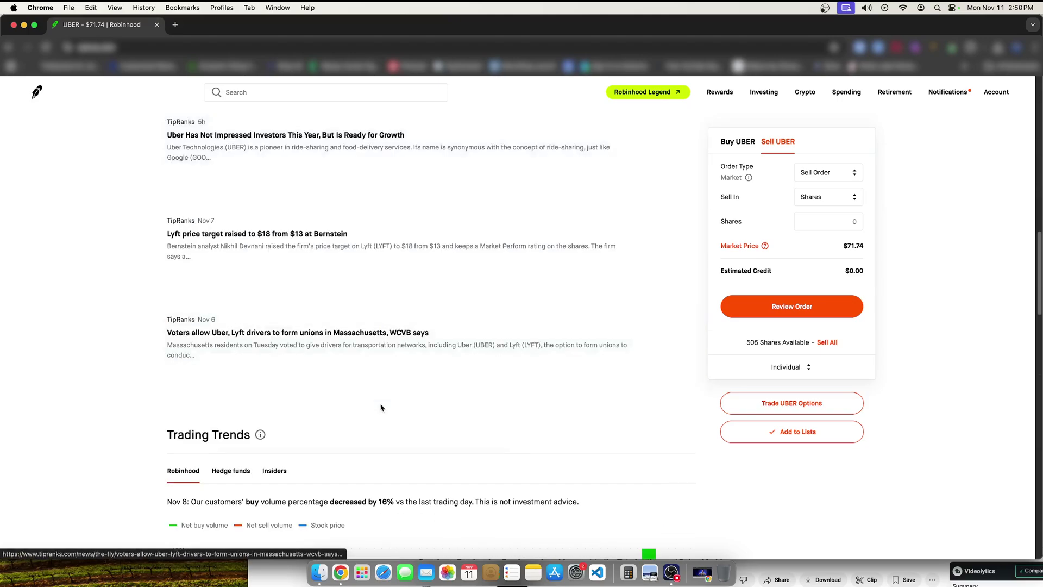
{"action": "scroll", "coordinate": [369, 462], "scroll_direction": "down", "scroll_amount": 6}
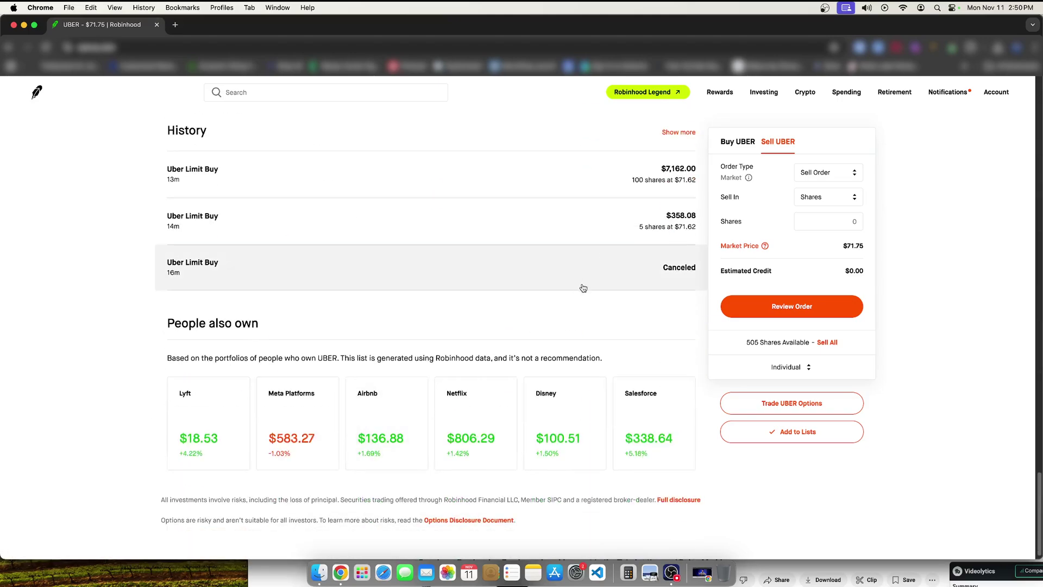
{"action": "scroll", "coordinate": [581, 287], "scroll_direction": "up", "scroll_amount": 4}
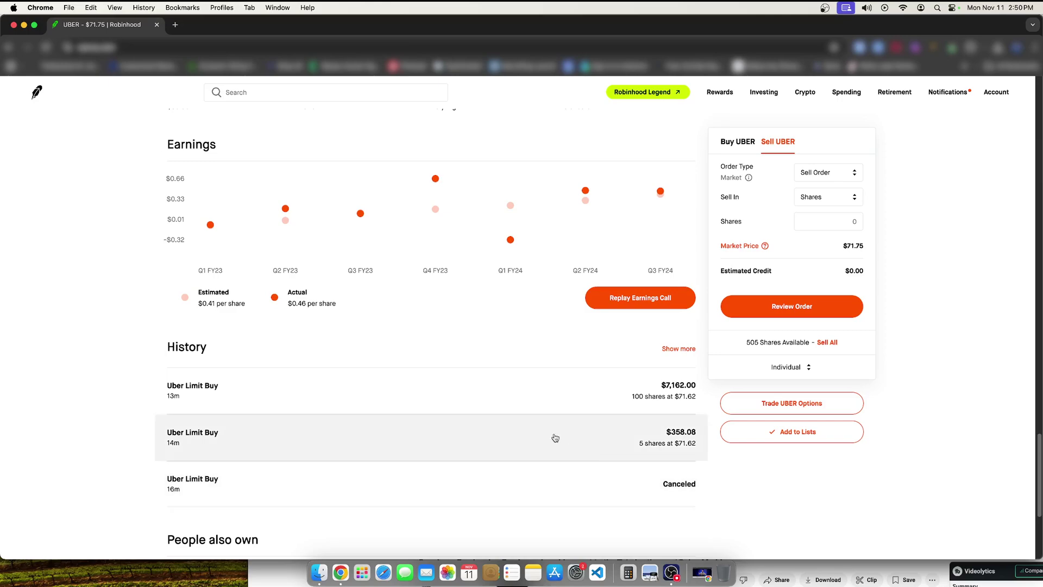
{"action": "scroll", "coordinate": [428, 403], "scroll_direction": "up", "scroll_amount": 20}
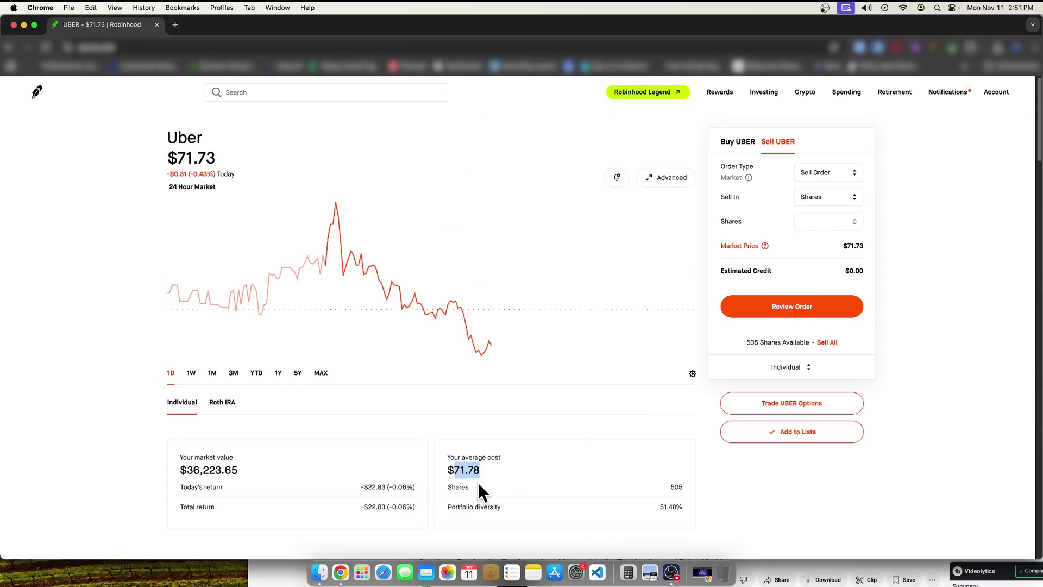
- Change the UBER sell order type from Market to Limit Order
{"action": "left_click", "coordinate": [598, 475]}
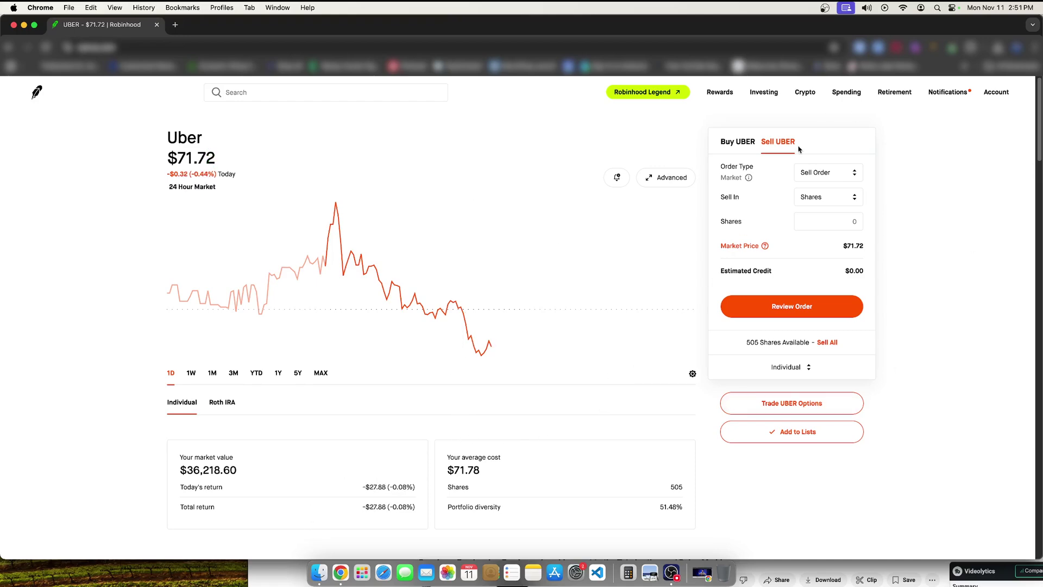
{"action": "left_click", "coordinate": [826, 180]}
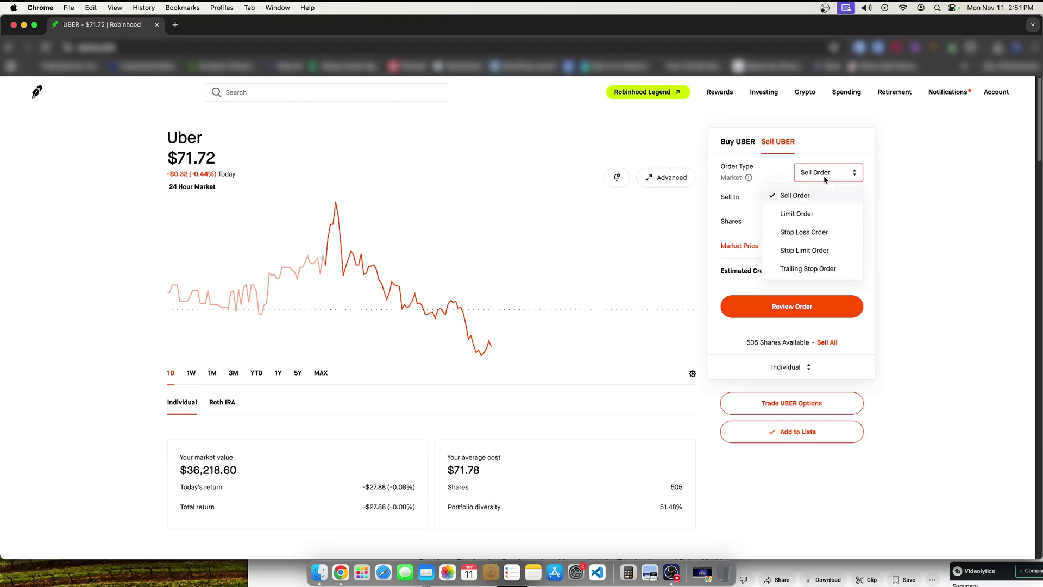
{"action": "left_click", "coordinate": [820, 211]}
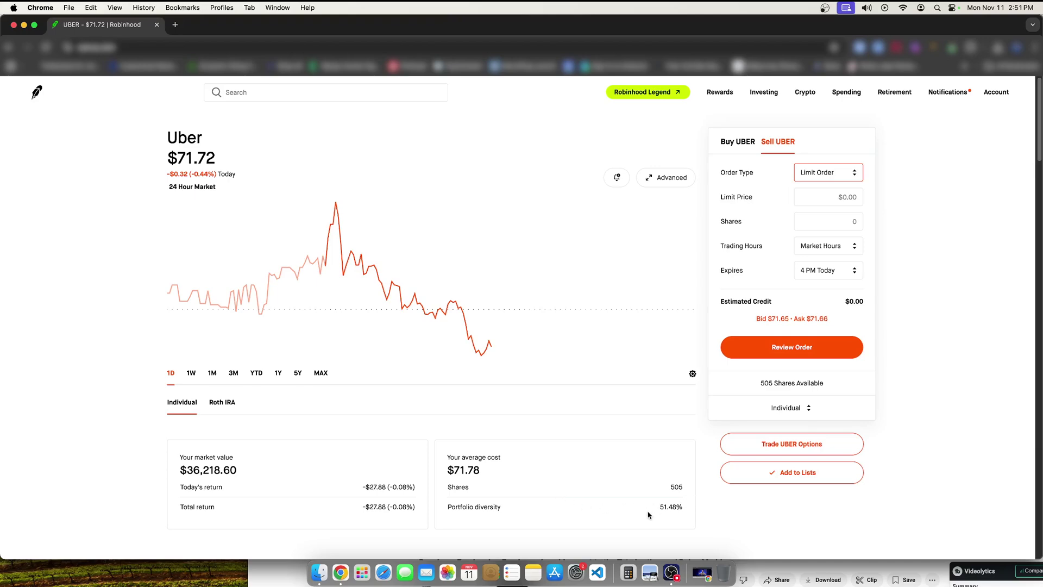
- In Calculator, multiply the 71.78 average cost by 505 shares
{"action": "left_click", "coordinate": [626, 571]}
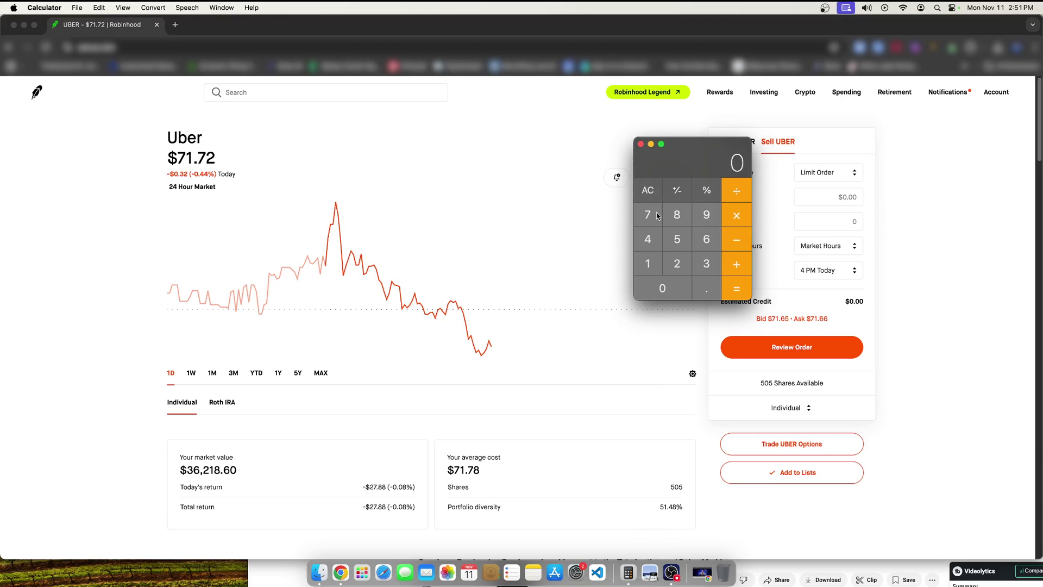
{"action": "left_click", "coordinate": [649, 218]}
{"action": "left_click", "coordinate": [648, 265]}
{"action": "left_click", "coordinate": [707, 290]}
{"action": "left_click", "coordinate": [650, 212]}
{"action": "left_click", "coordinate": [682, 215]}
{"action": "left_click", "coordinate": [676, 239]}
{"action": "left_click", "coordinate": [662, 288]}
{"action": "left_click", "coordinate": [679, 242]}
{"action": "left_click", "coordinate": [734, 286]}
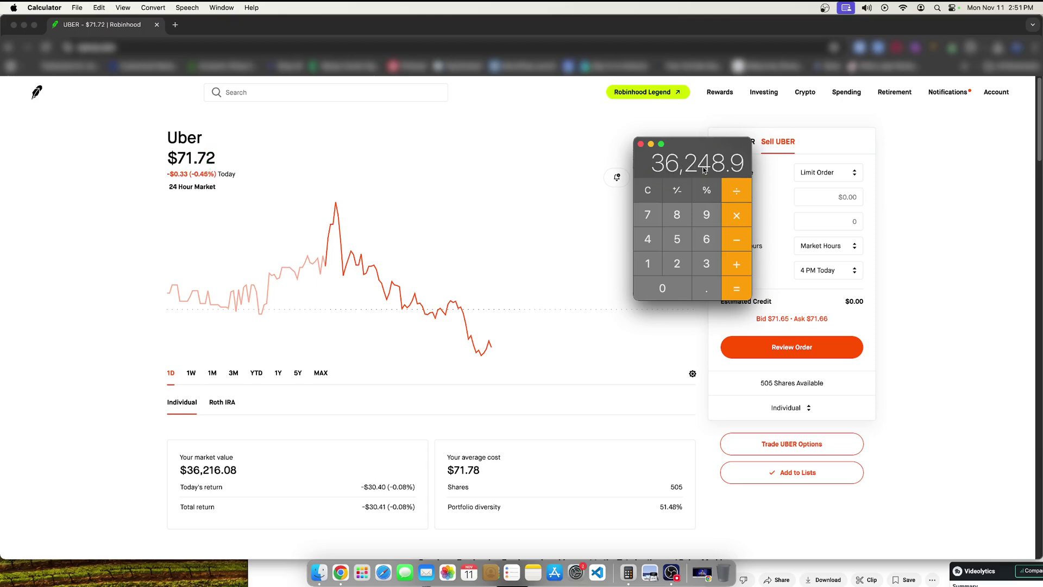
- Divide 36348 by 505 to get about 71.976 per share
{"action": "left_click", "coordinate": [647, 200]}
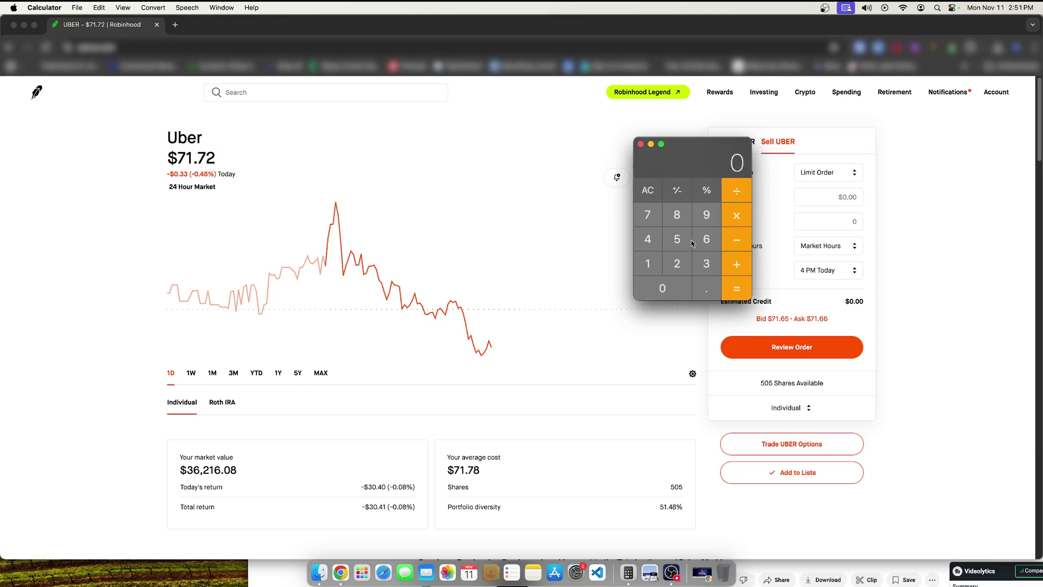
{"action": "left_click", "coordinate": [704, 262]}
{"action": "left_click", "coordinate": [706, 239]}
{"action": "left_click", "coordinate": [703, 259]}
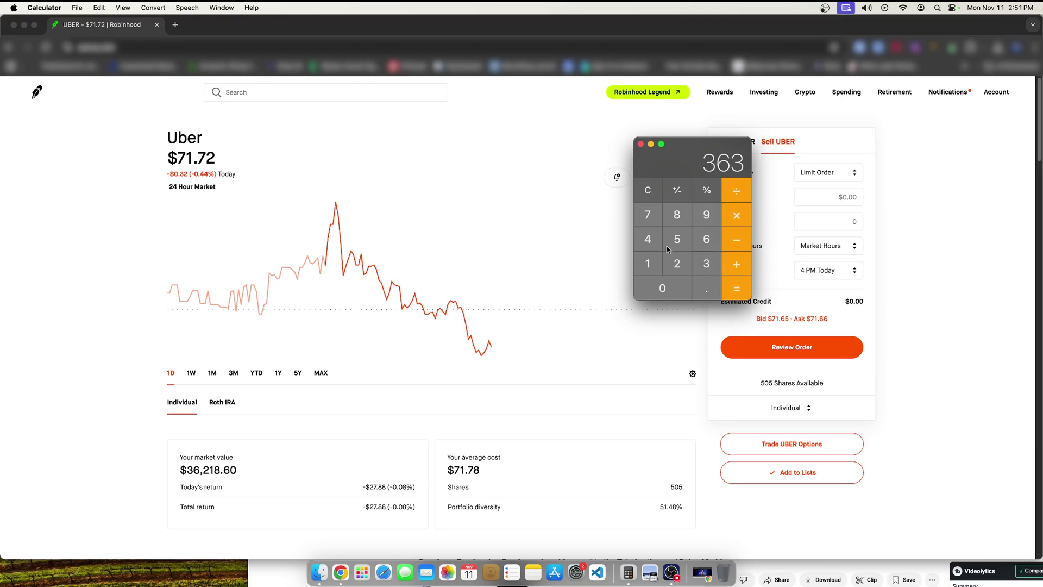
{"action": "left_click", "coordinate": [647, 239]}
{"action": "left_click", "coordinate": [677, 215]}
{"action": "left_click", "coordinate": [737, 191]}
{"action": "left_click", "coordinate": [706, 241]}
{"action": "left_click", "coordinate": [648, 189]}
{"action": "left_click", "coordinate": [679, 240]}
{"action": "left_click", "coordinate": [664, 287]}
{"action": "left_click", "coordinate": [676, 240]}
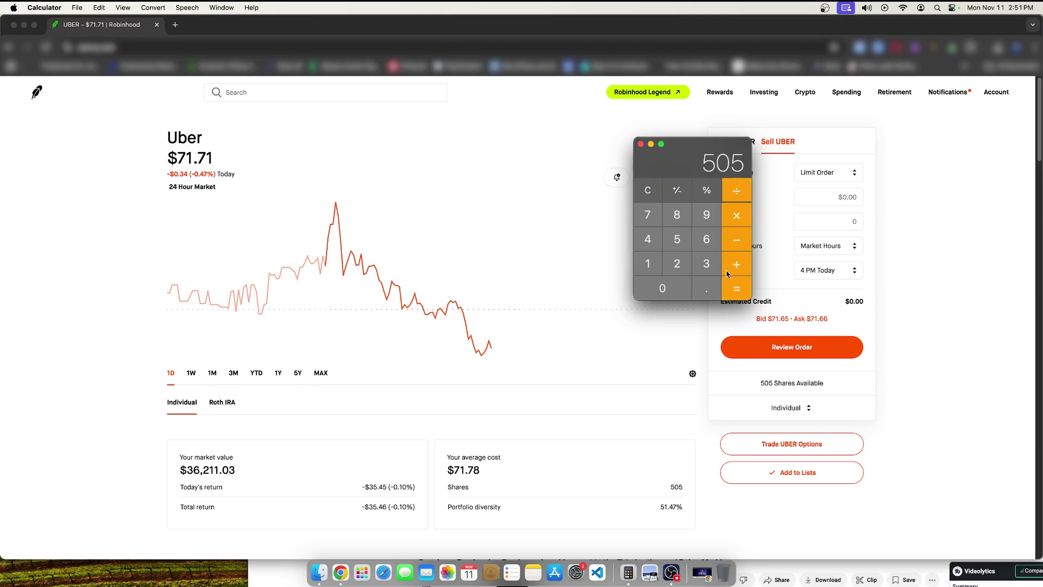
{"action": "left_click", "coordinate": [736, 288]}
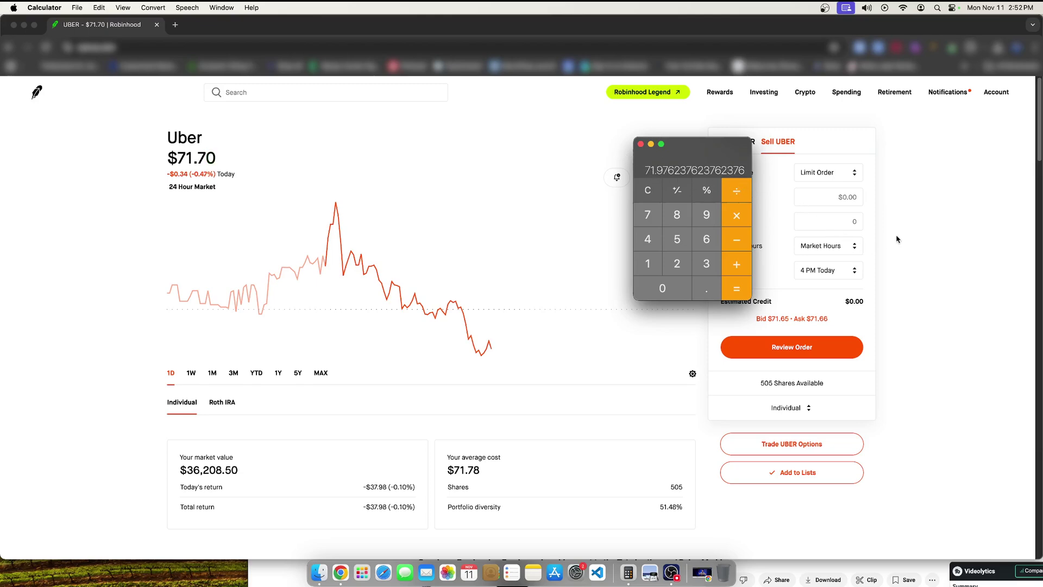
- Enter 505 shares at a $71.97 limit price, review, and submit the sell order
{"action": "left_click", "coordinate": [935, 210]}
{"action": "left_click", "coordinate": [834, 221]}
{"action": "type", "text": "505"}
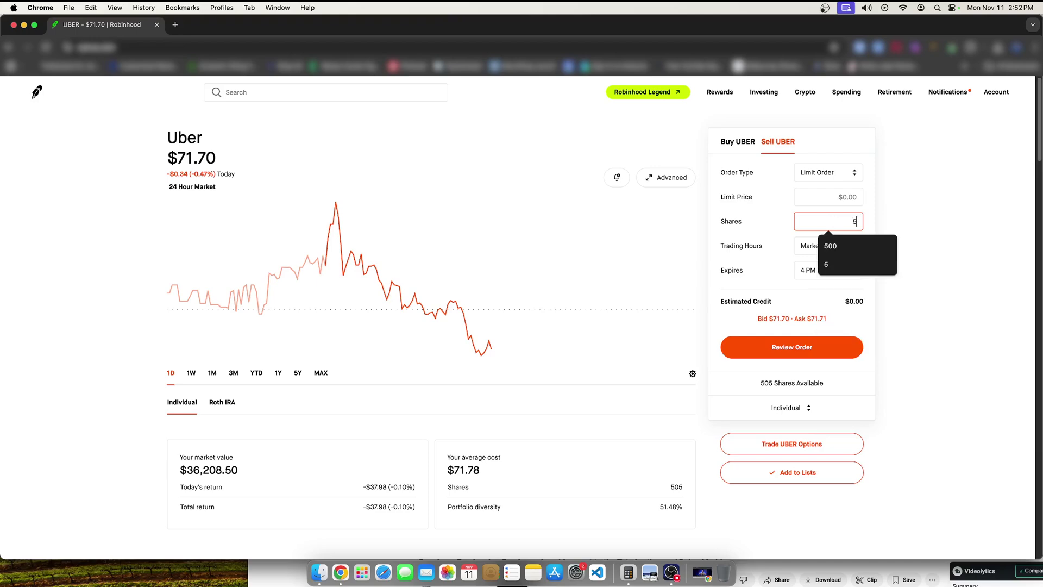
{"action": "left_click", "coordinate": [837, 200]}
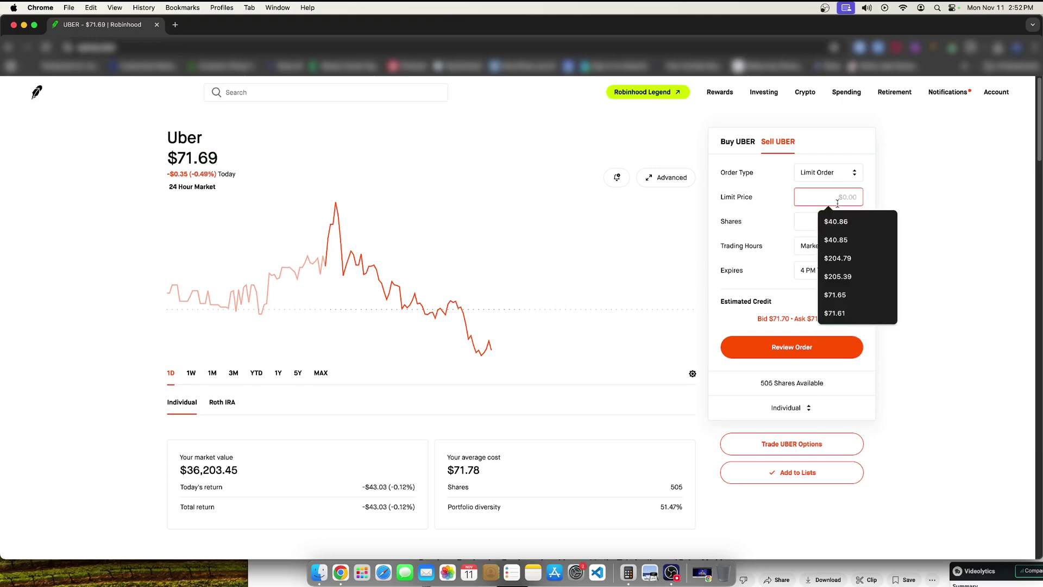
{"action": "type", "text": "71."}
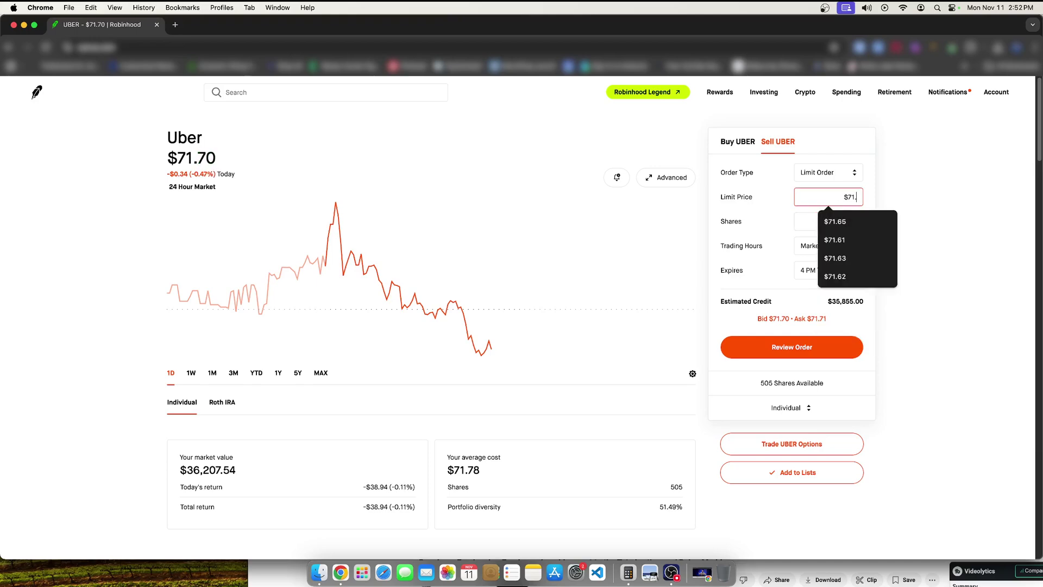
{"action": "type", "text": "97"}
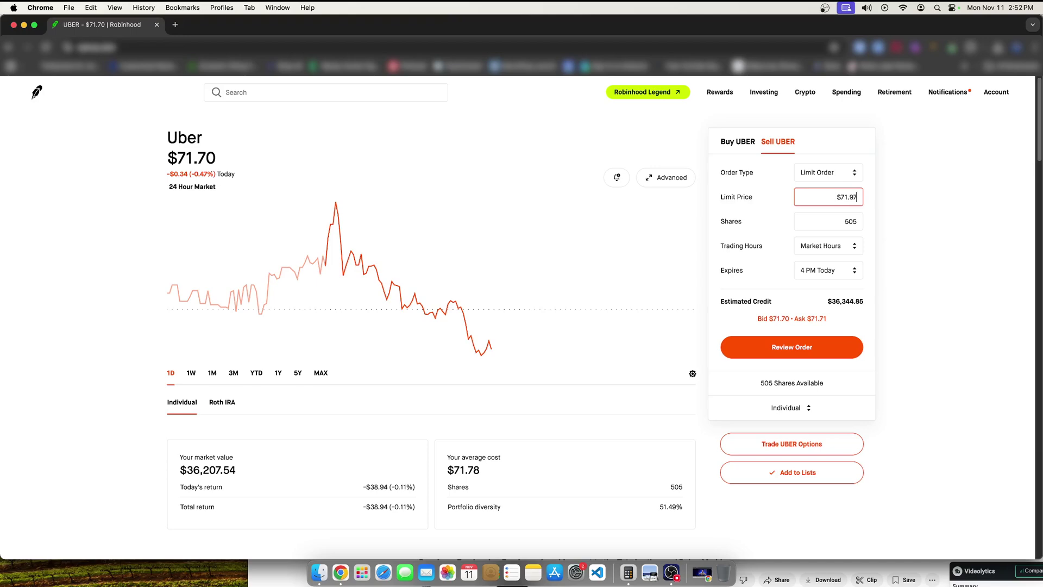
{"action": "left_click", "coordinate": [793, 347]}
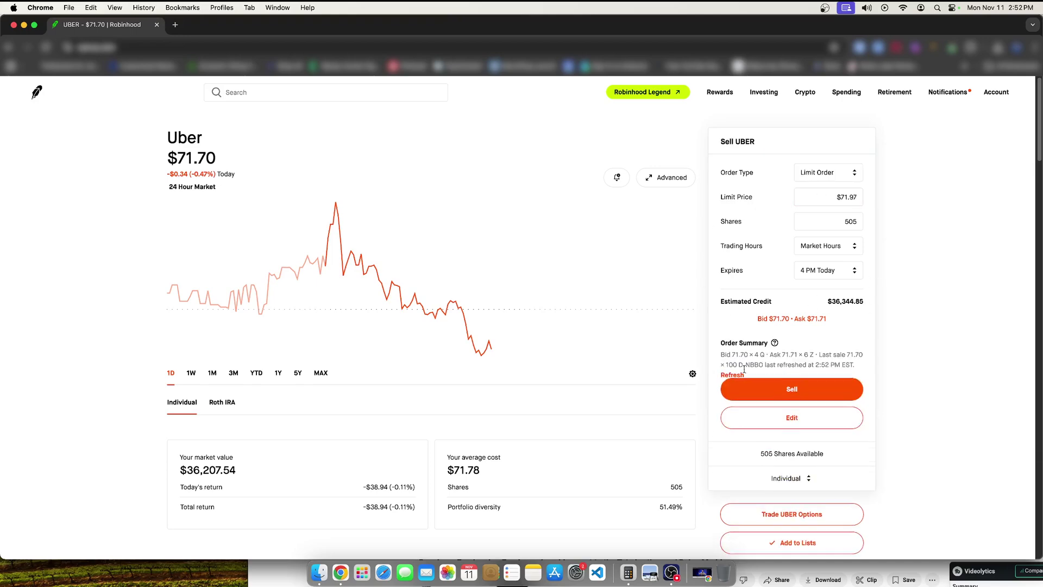
{"action": "left_click", "coordinate": [782, 434]}
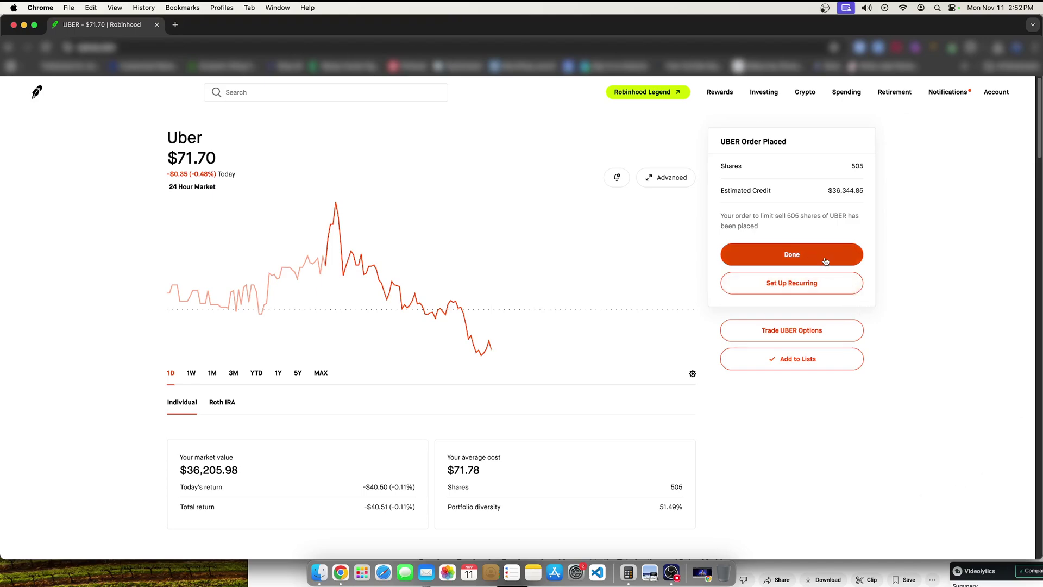
- Dismiss the confirmation and expand the Uber Limit Sell order details showing $71.97
{"action": "left_click", "coordinate": [825, 260]}
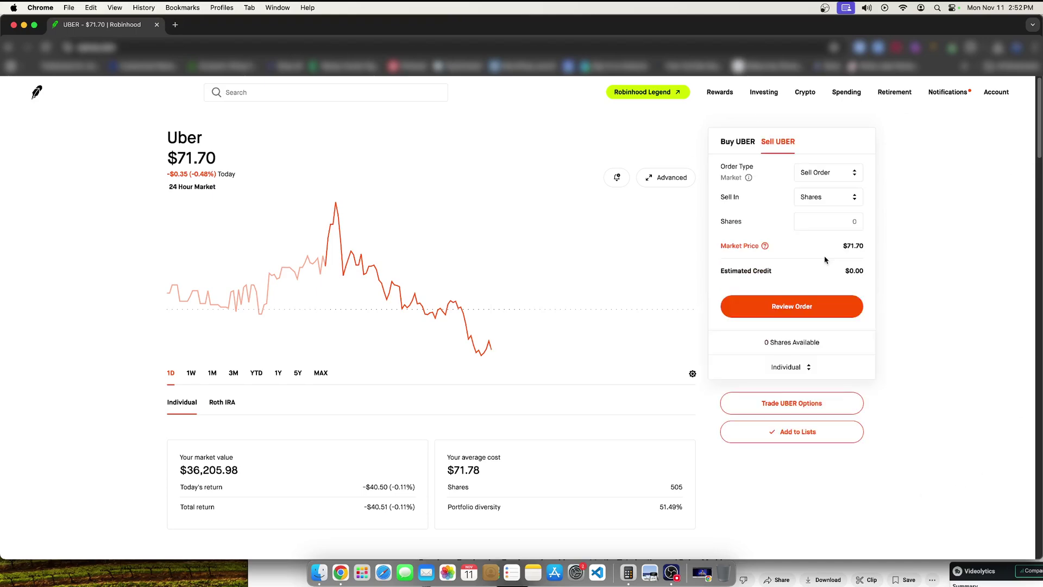
{"action": "scroll", "coordinate": [348, 335], "scroll_direction": "down", "scroll_amount": 4}
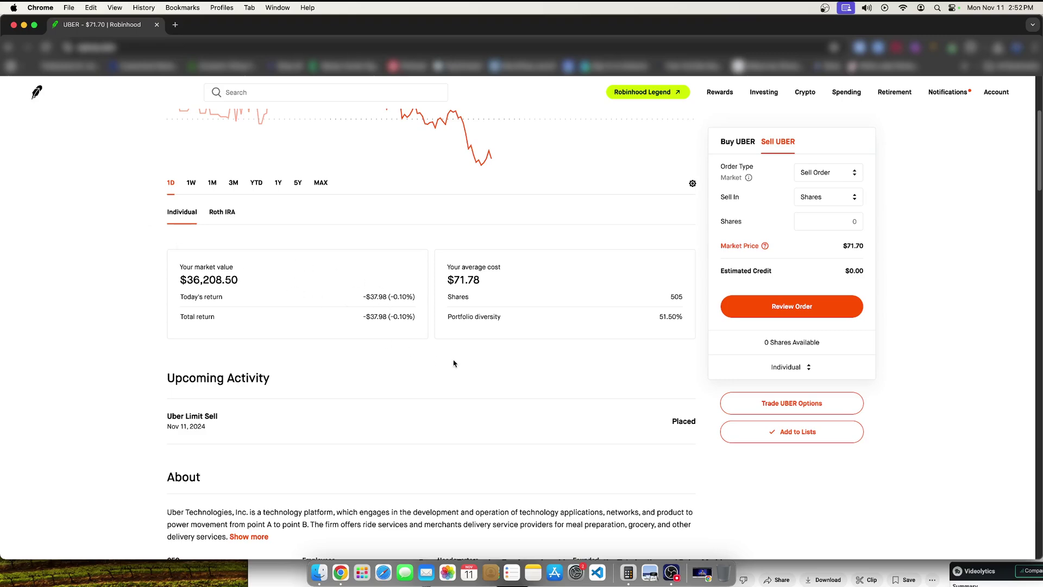
{"action": "left_click", "coordinate": [223, 419]}
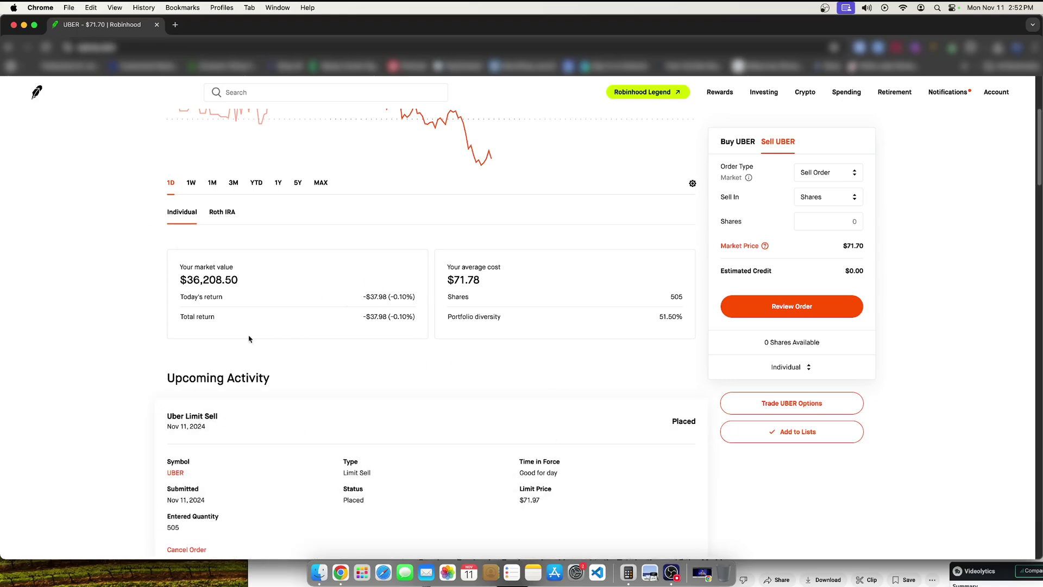
{"action": "scroll", "coordinate": [326, 412], "scroll_direction": "down", "scroll_amount": 1}
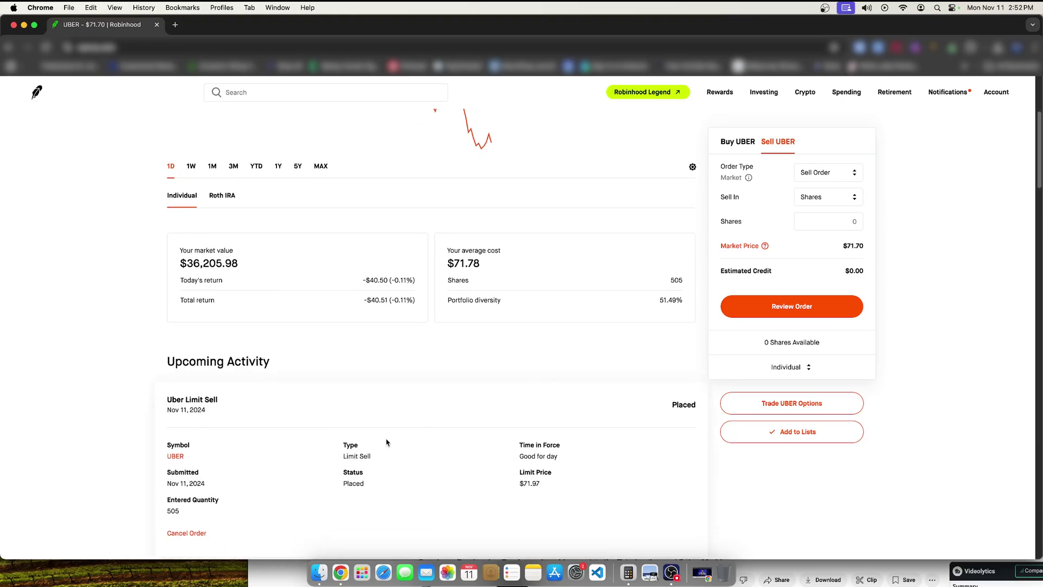
{"action": "scroll", "coordinate": [326, 443], "scroll_direction": "up", "scroll_amount": 4}
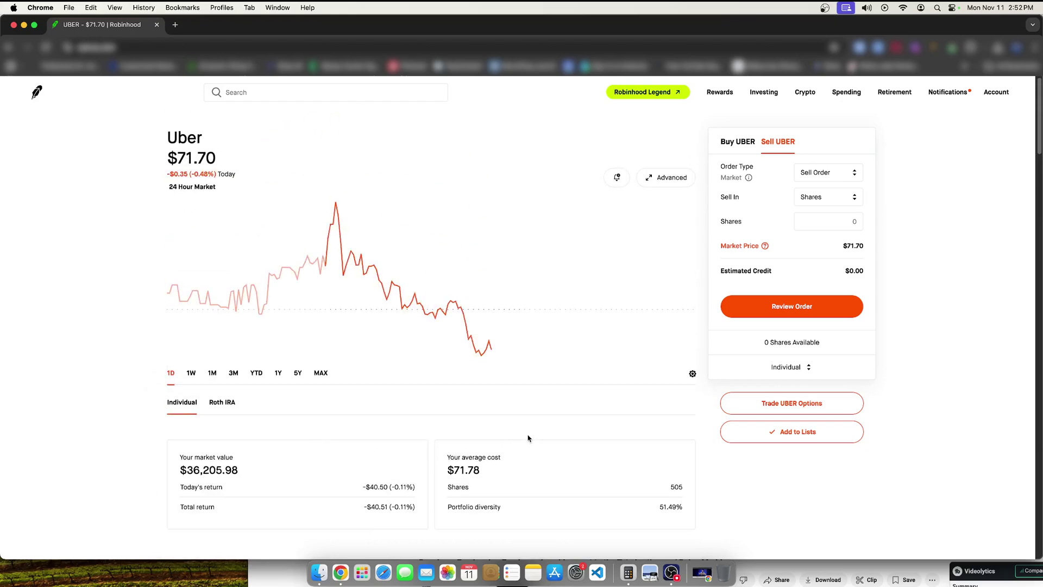
{"action": "scroll", "coordinate": [375, 431], "scroll_direction": "down", "scroll_amount": 4}
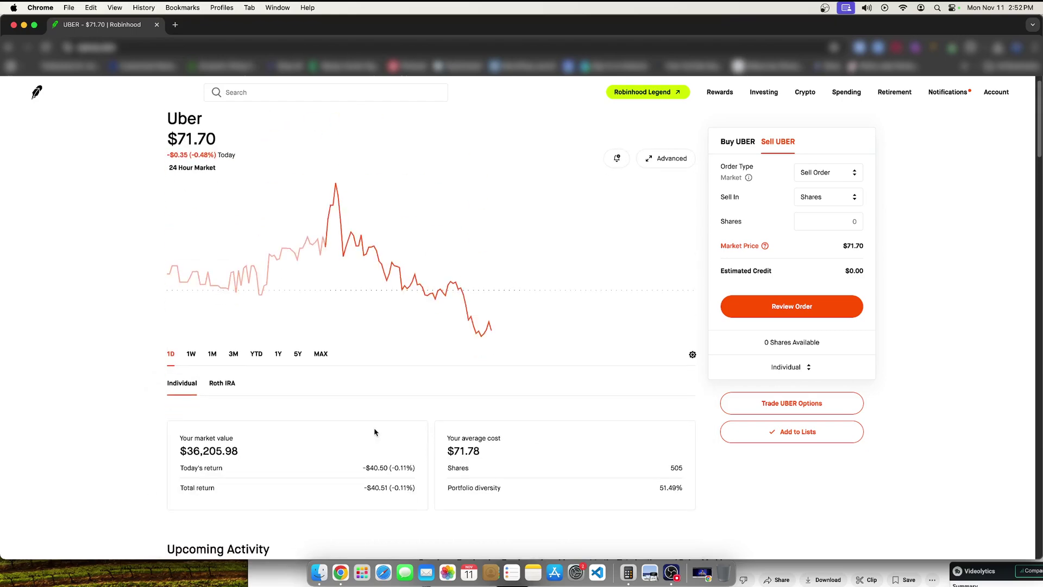
{"action": "scroll", "coordinate": [370, 429], "scroll_direction": "down", "scroll_amount": 1}
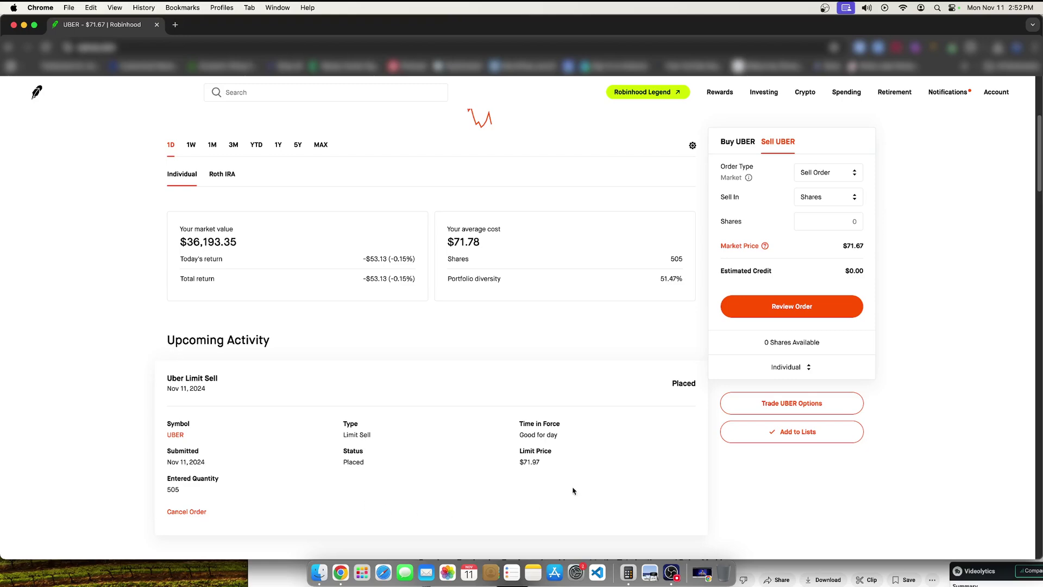
{"action": "left_click_drag", "start_coordinate": [555, 467], "coordinate": [524, 463]}
- Cancel the pending Uber limit sell order, then toggle the chart to 1W and back to 1D
{"action": "left_click", "coordinate": [185, 510]}
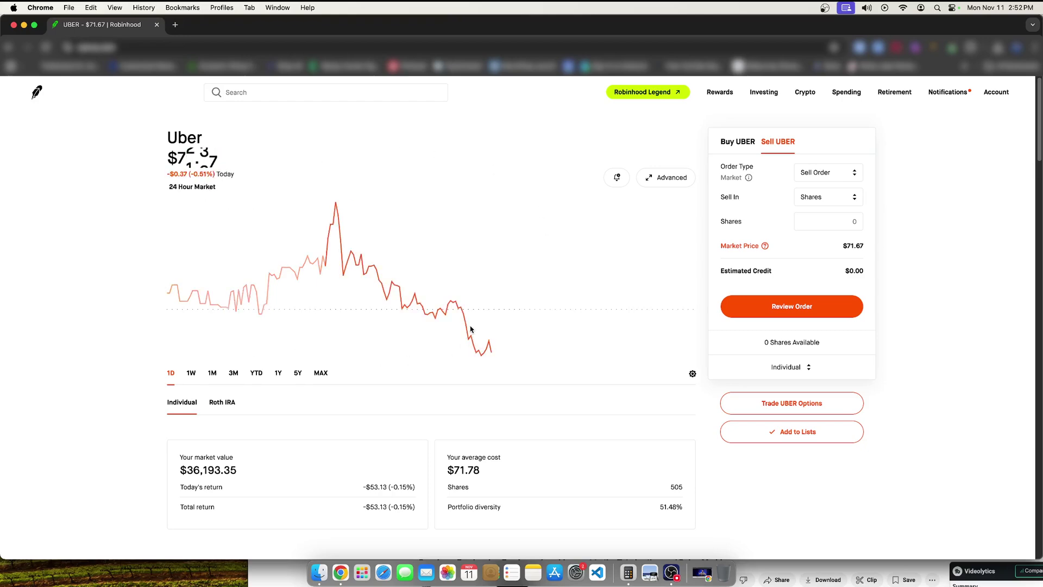
{"action": "scroll", "coordinate": [456, 337], "scroll_direction": "down", "scroll_amount": 5}
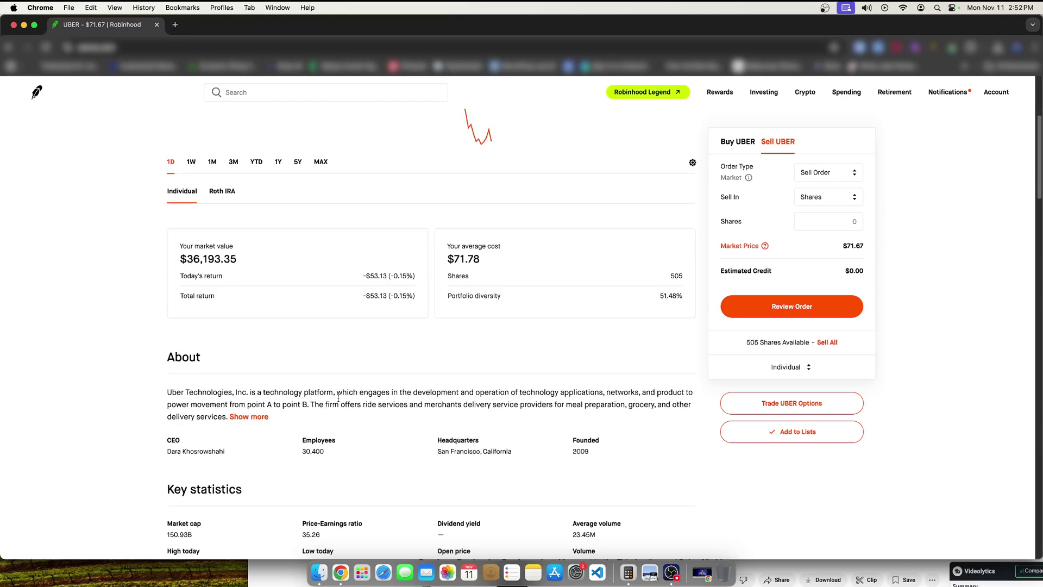
{"action": "scroll", "coordinate": [336, 397], "scroll_direction": "up", "scroll_amount": 5}
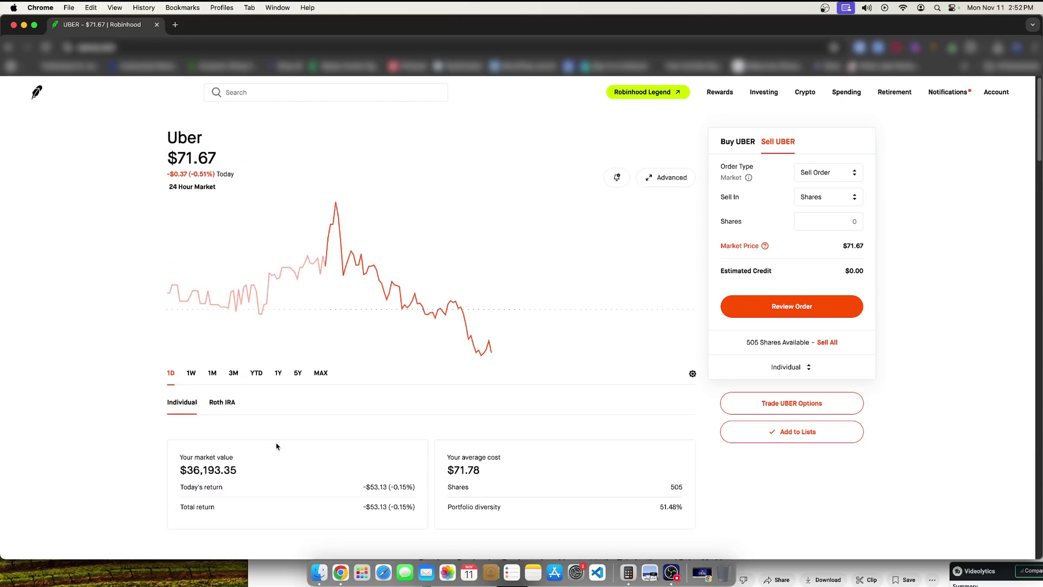
{"action": "left_click", "coordinate": [191, 374]}
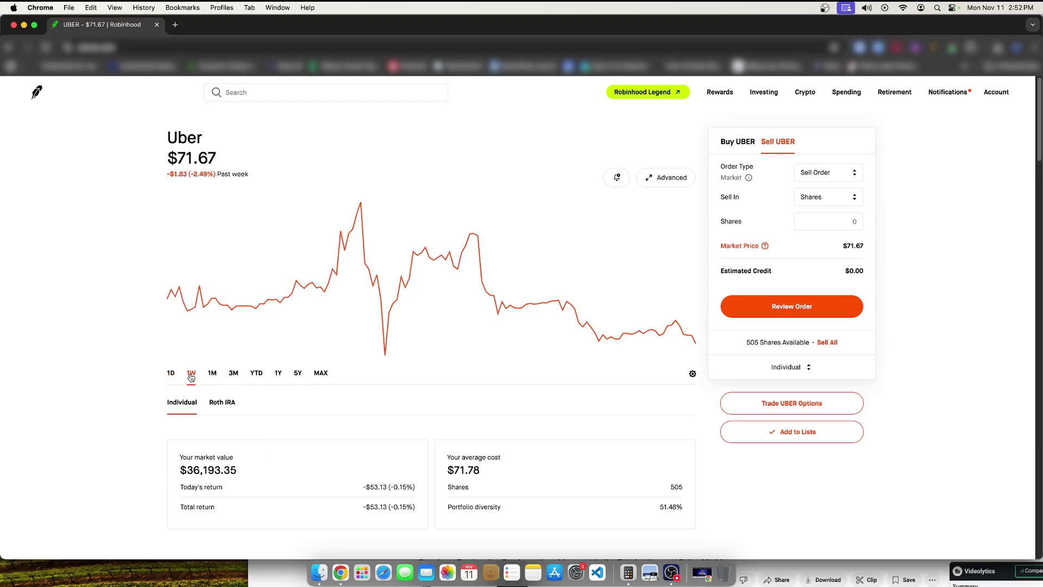
{"action": "left_click", "coordinate": [171, 373]}
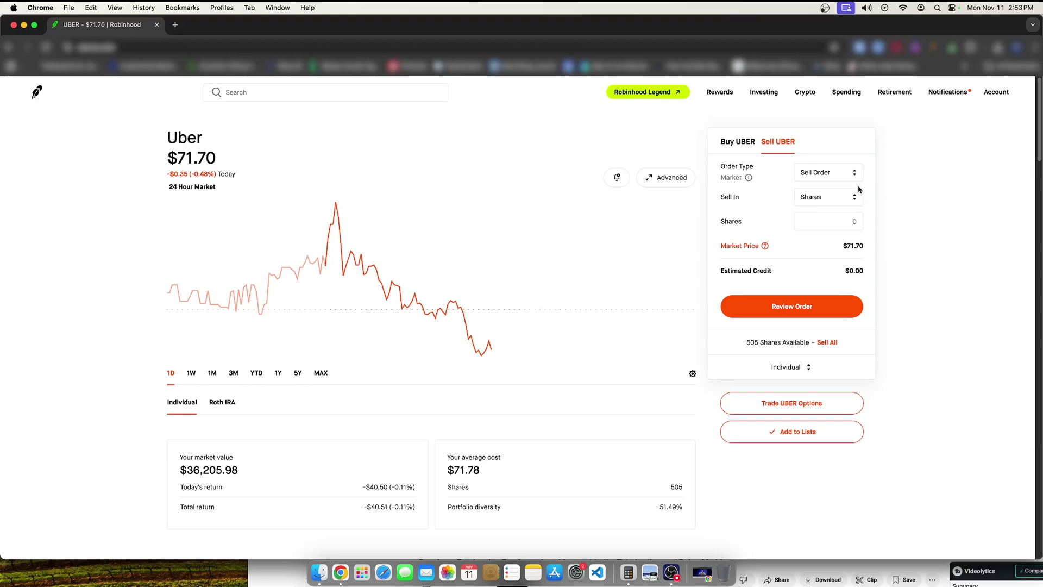
- Set the sell form to Limit Order with 24 Hour Market trading hours and open the expiry choices
{"action": "left_click", "coordinate": [837, 176]}
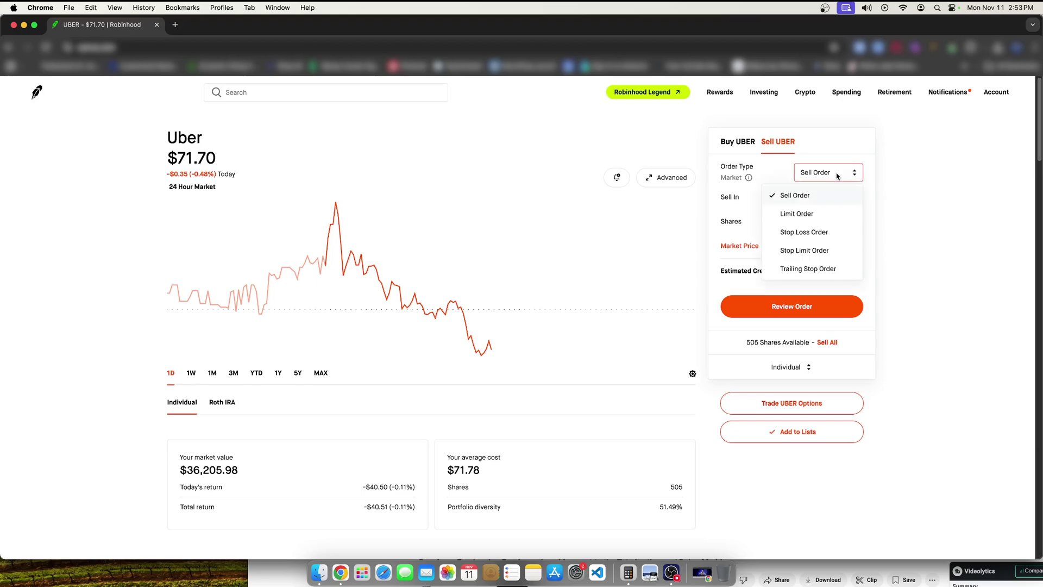
{"action": "left_click", "coordinate": [813, 216]}
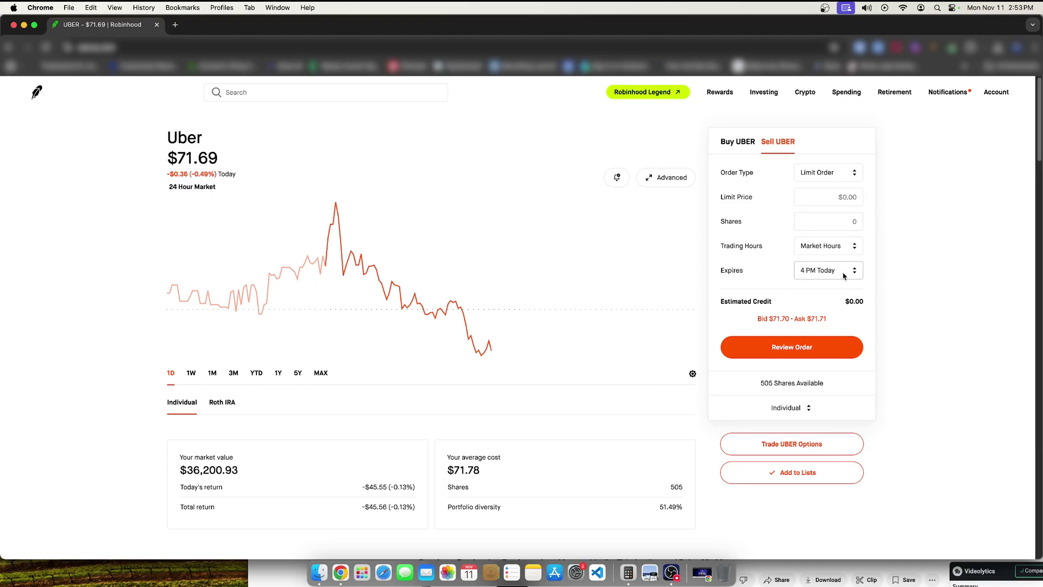
{"action": "left_click", "coordinate": [825, 244]}
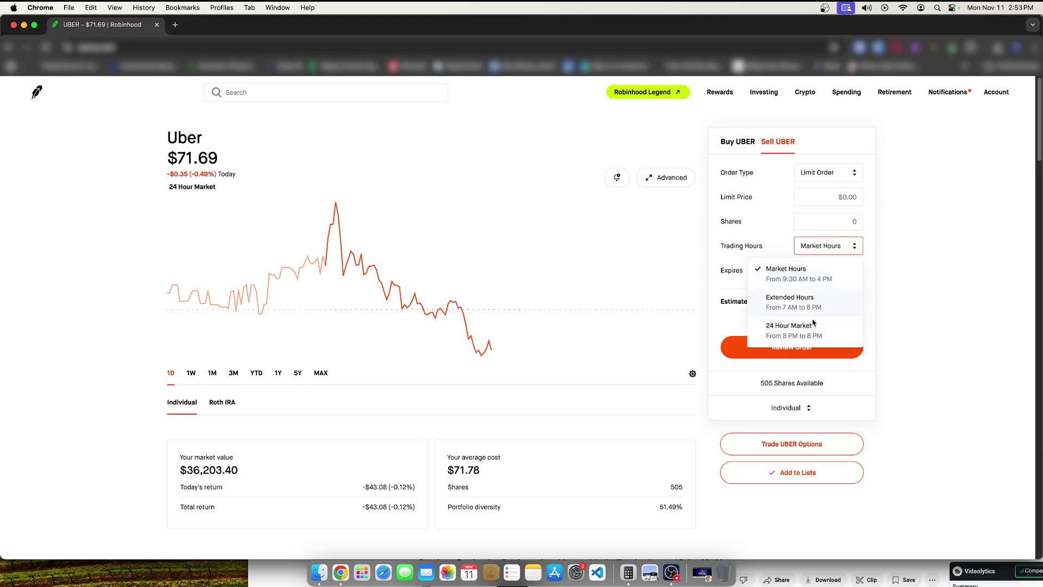
{"action": "left_click", "coordinate": [796, 330]}
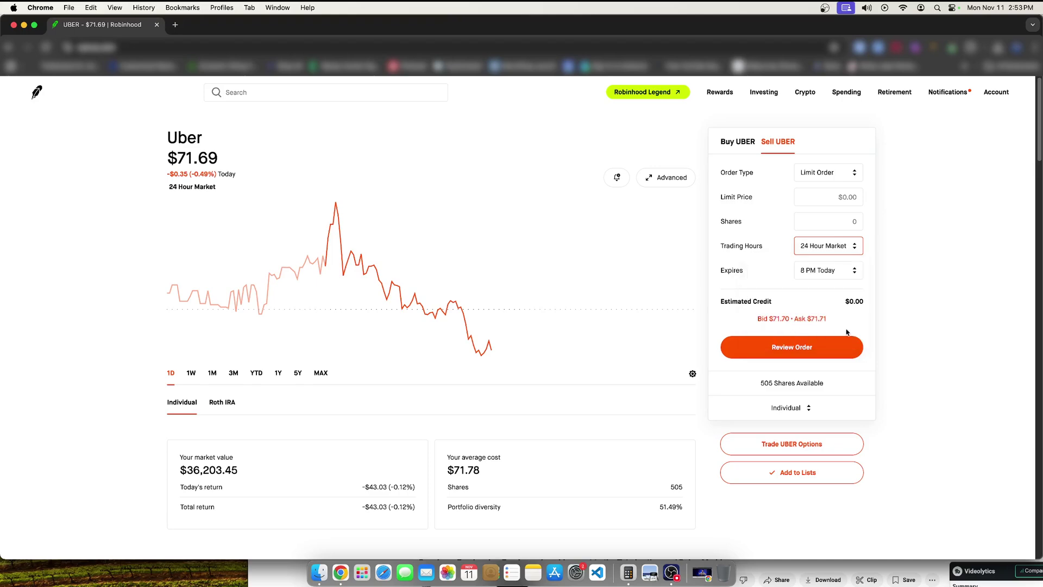
{"action": "left_click", "coordinate": [845, 250]}
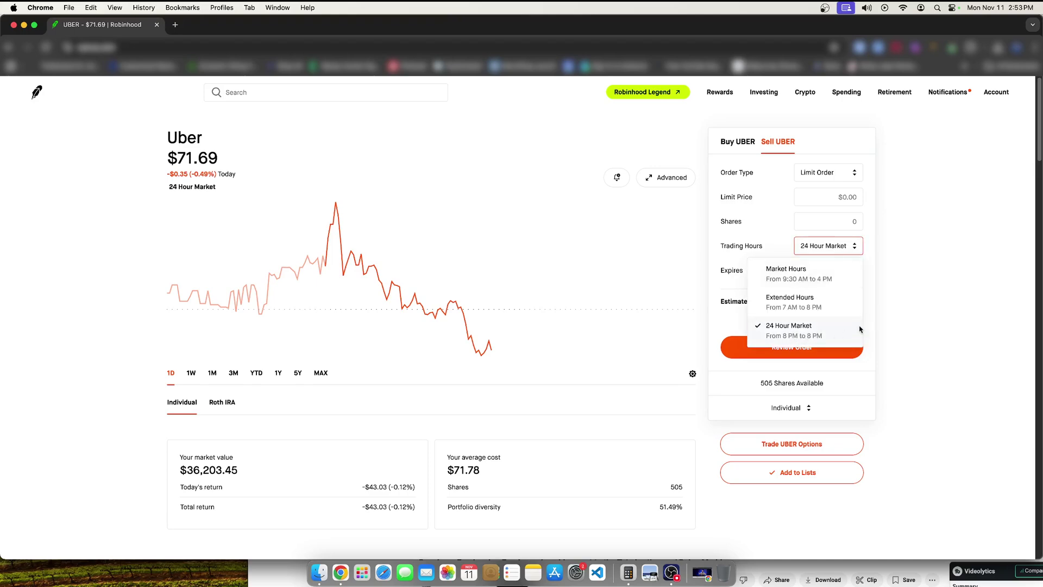
{"action": "left_click", "coordinate": [945, 283]}
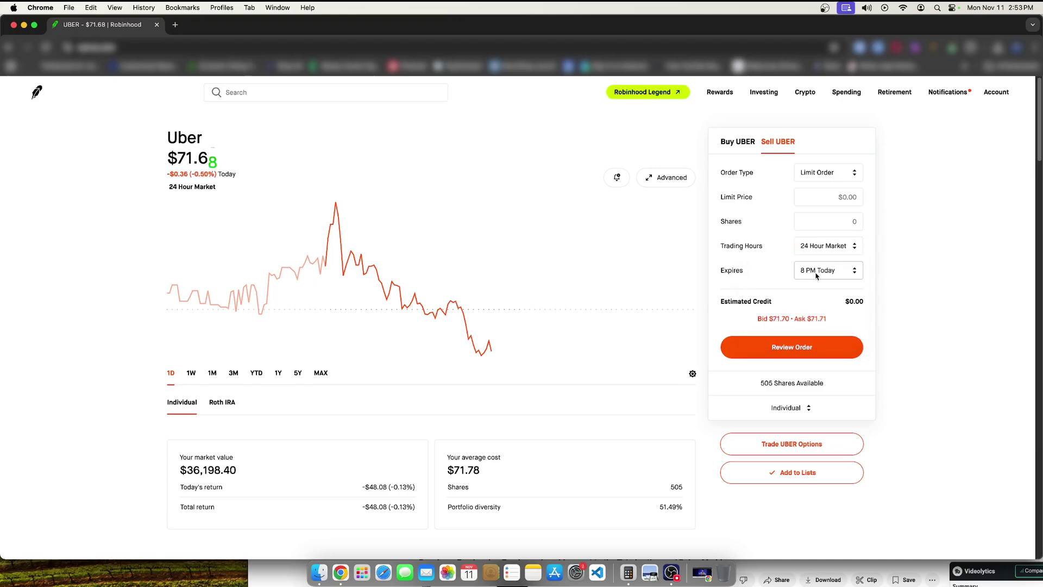
{"action": "left_click", "coordinate": [850, 271]}
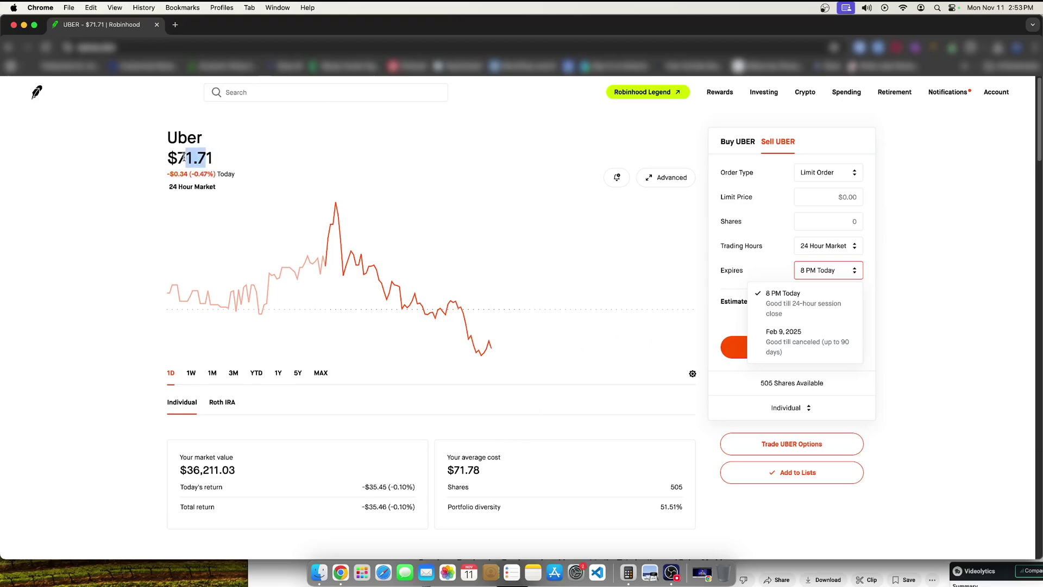
- Close the expiry choices, keeping the 8 PM Today expiry
{"action": "left_click", "coordinate": [505, 370]}
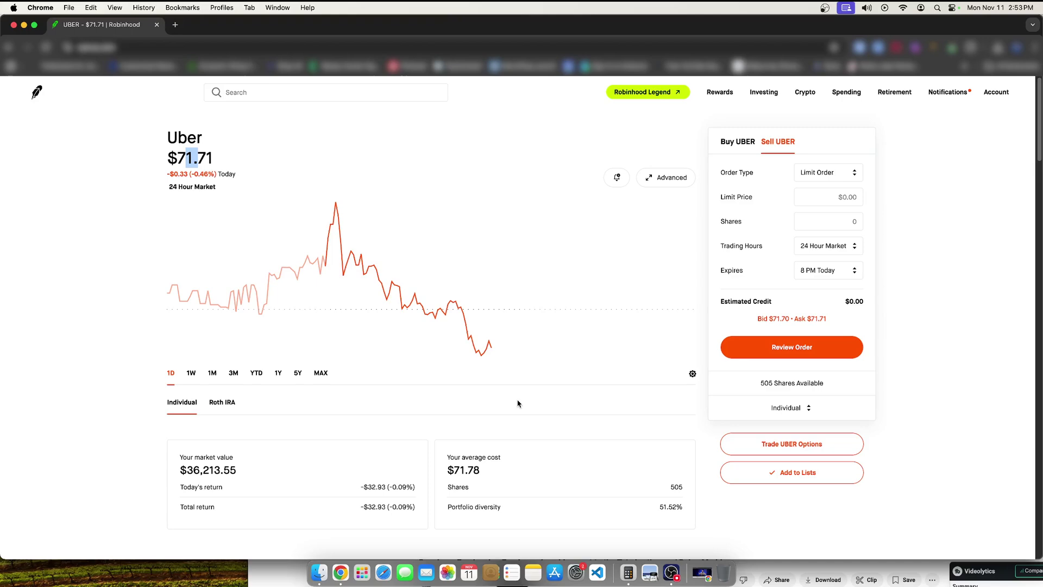